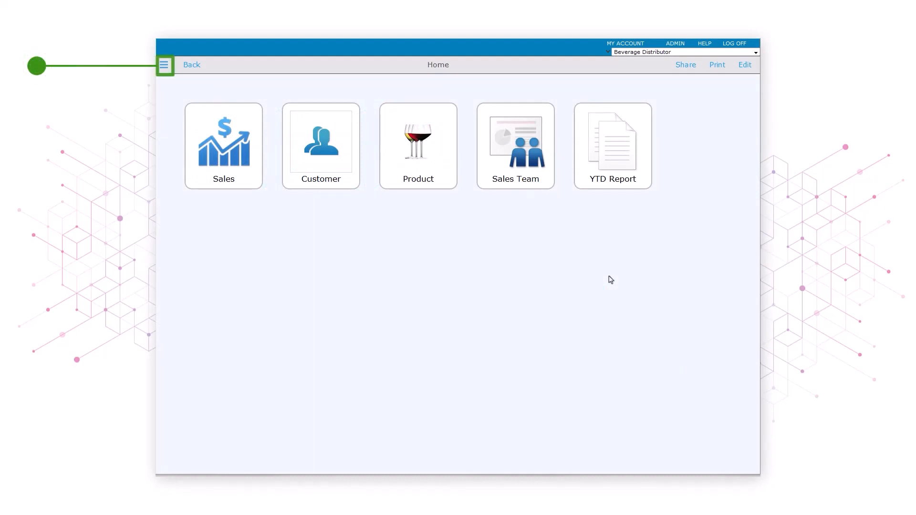
Step: Add a new page named Sales Analysis with the Manual layout and close the page list
{"action": "left_click", "coordinate": [162, 67]}
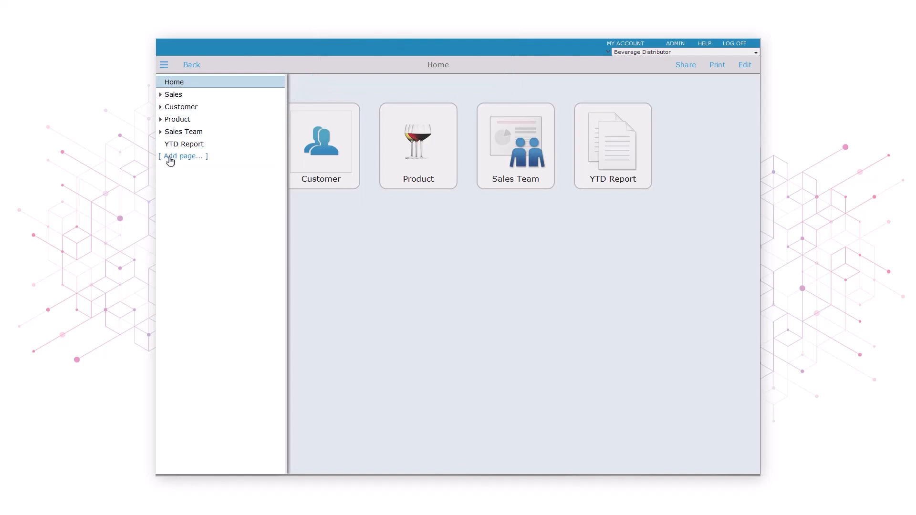
{"action": "left_click", "coordinate": [170, 158]}
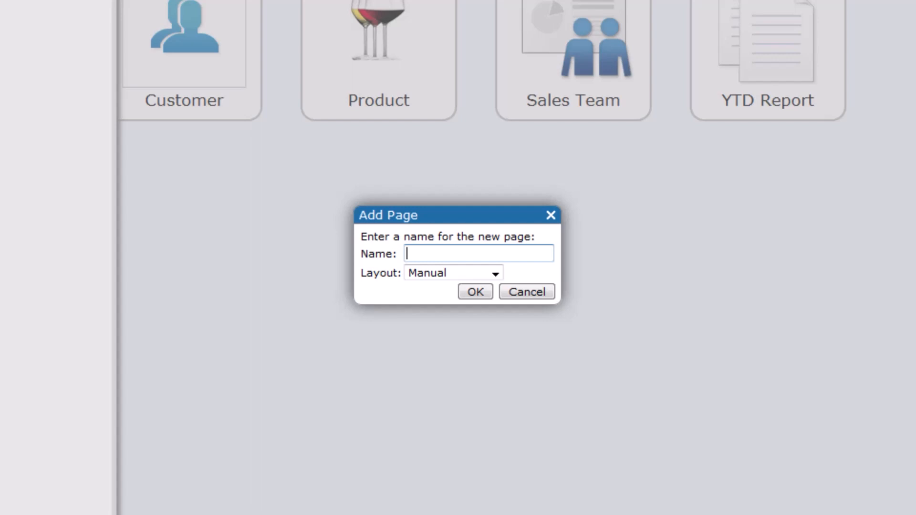
{"action": "type", "text": "Sales Analysis"}
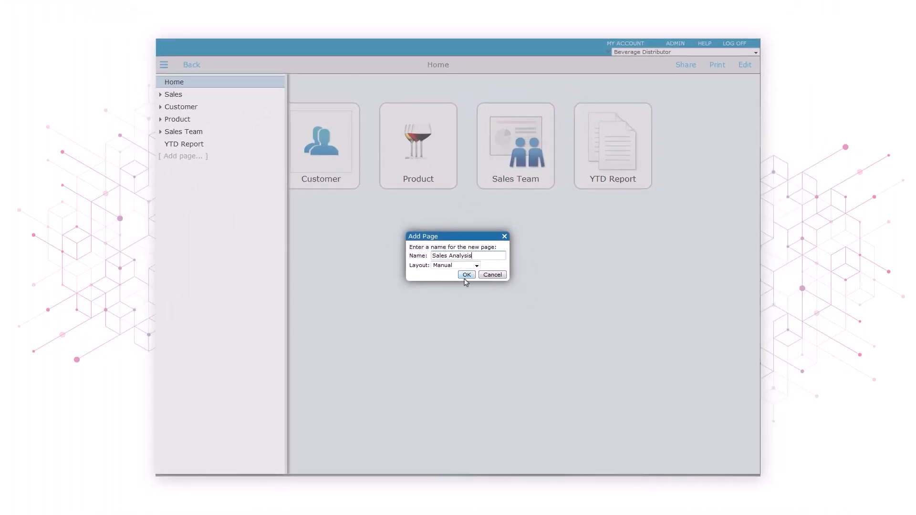
{"action": "left_click", "coordinate": [466, 275]}
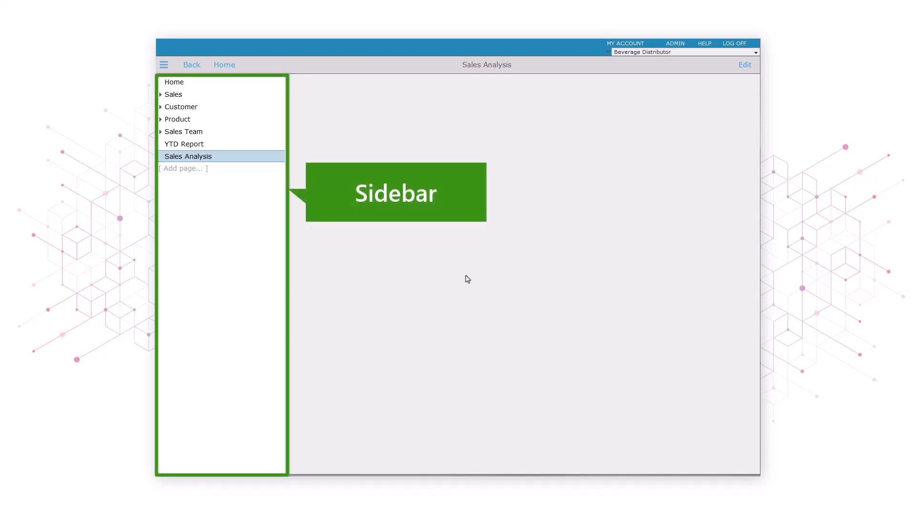
{"action": "left_click", "coordinate": [468, 279]}
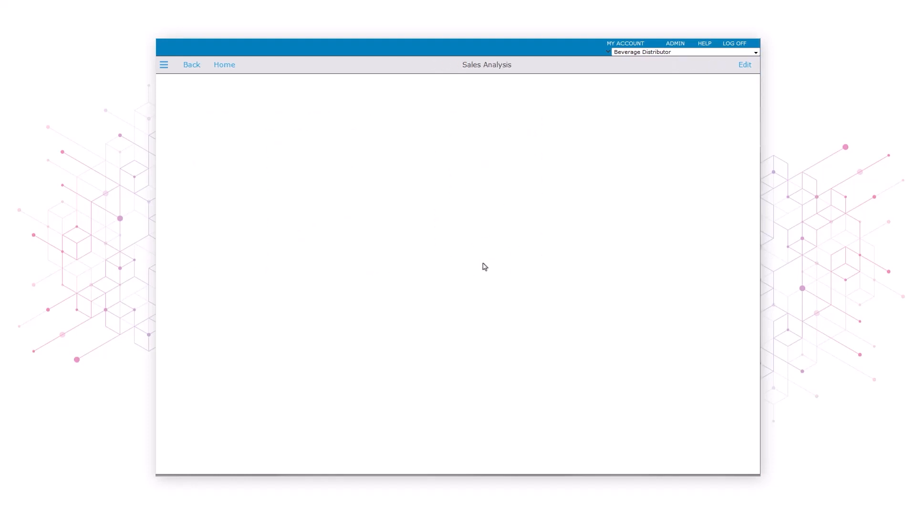
Step: Start editing the Sales Analysis page and add a Mockup portlet to it
{"action": "left_click", "coordinate": [745, 65]}
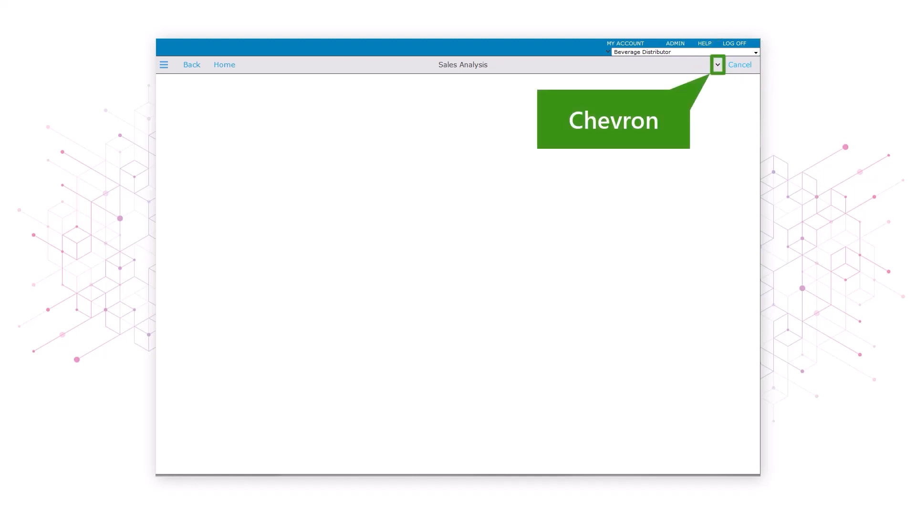
{"action": "left_click", "coordinate": [718, 67]}
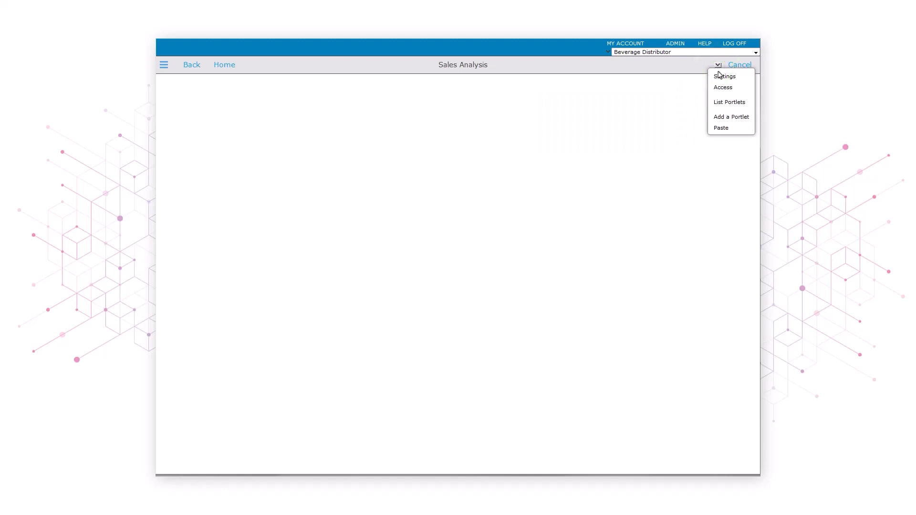
{"action": "left_click", "coordinate": [738, 119]}
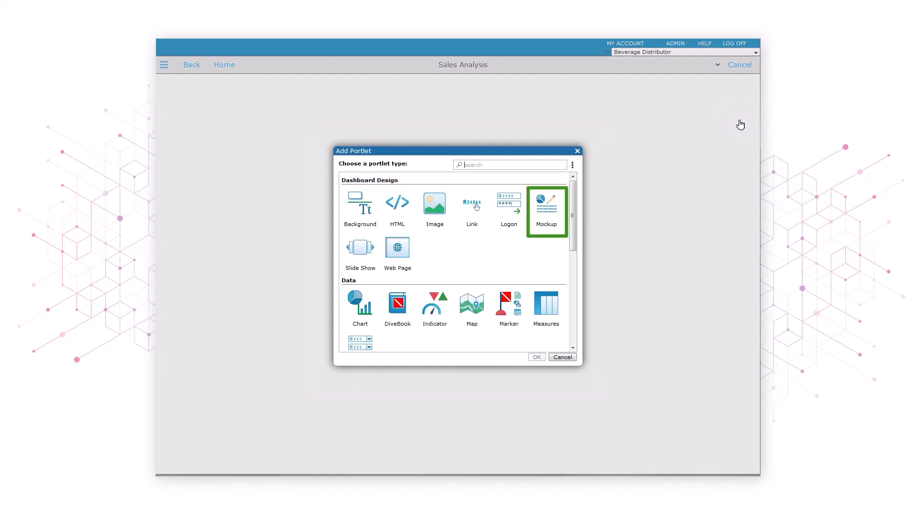
{"action": "left_click", "coordinate": [541, 208]}
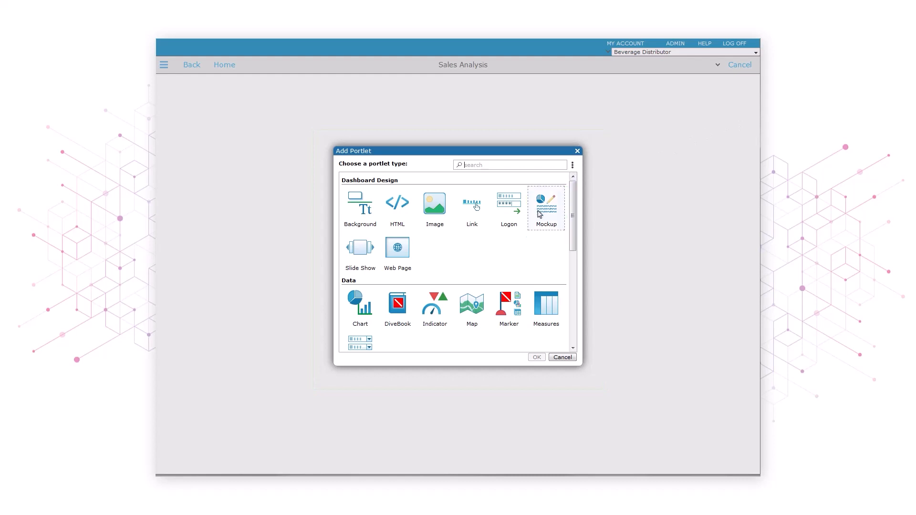
{"action": "left_click", "coordinate": [539, 213]}
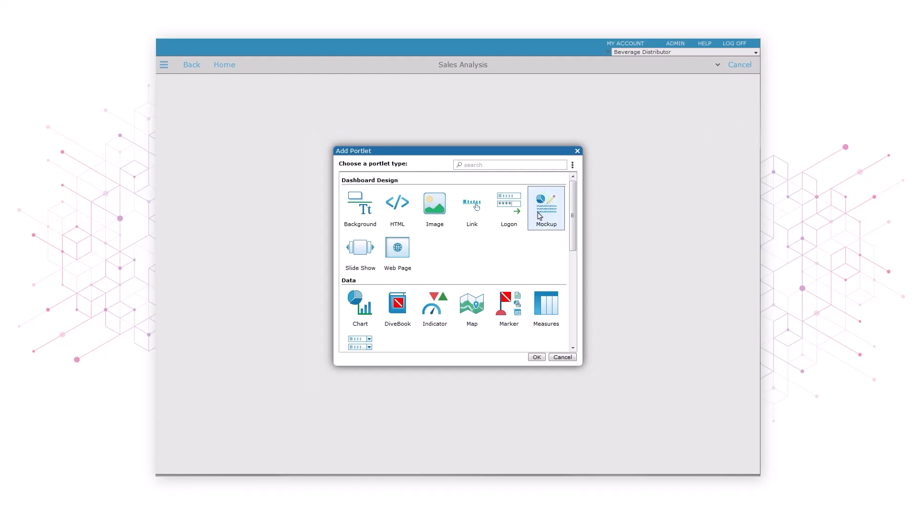
{"action": "left_click", "coordinate": [533, 357]}
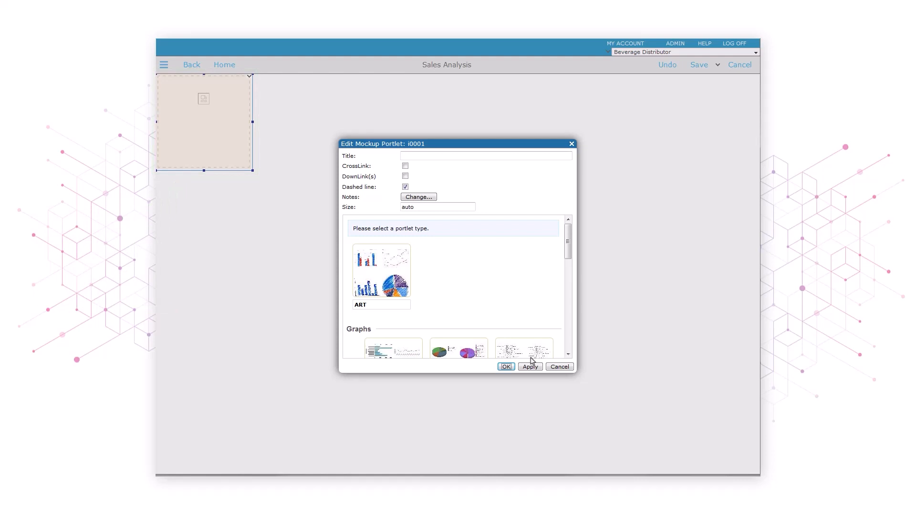
Step: Set the mockup portlet to the Tabulars type with its table sample and accept the settings
{"action": "left_click_drag", "start_coordinate": [567, 248], "coordinate": [574, 348]}
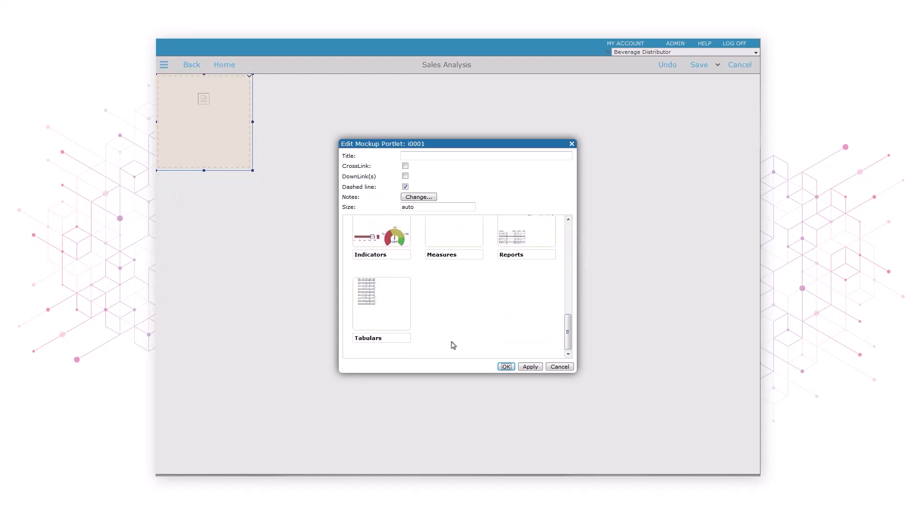
{"action": "left_click", "coordinate": [391, 324]}
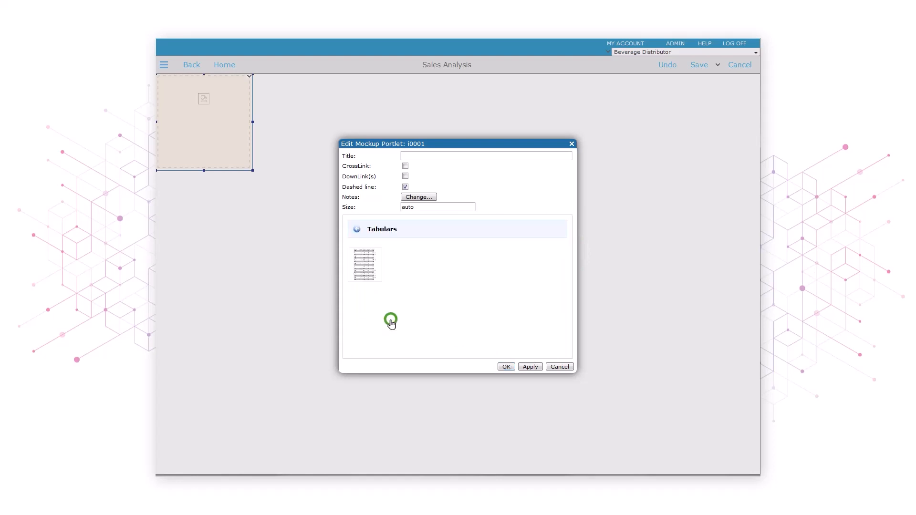
{"action": "left_click", "coordinate": [364, 273]}
{"action": "left_click", "coordinate": [530, 367]}
{"action": "left_click", "coordinate": [506, 366]}
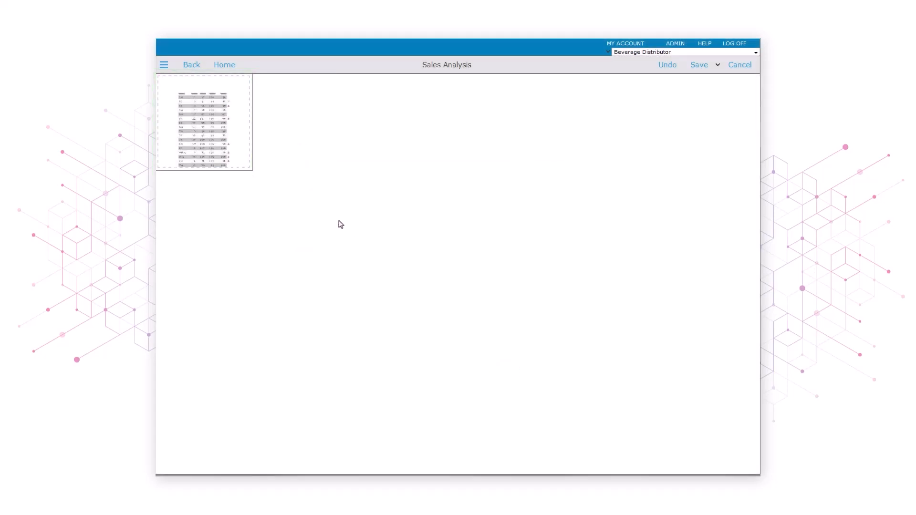
Step: Move the table mockup down from the page corner, enlarge it to a wide rectangle and place it near the page's left edge
{"action": "left_click", "coordinate": [240, 149]}
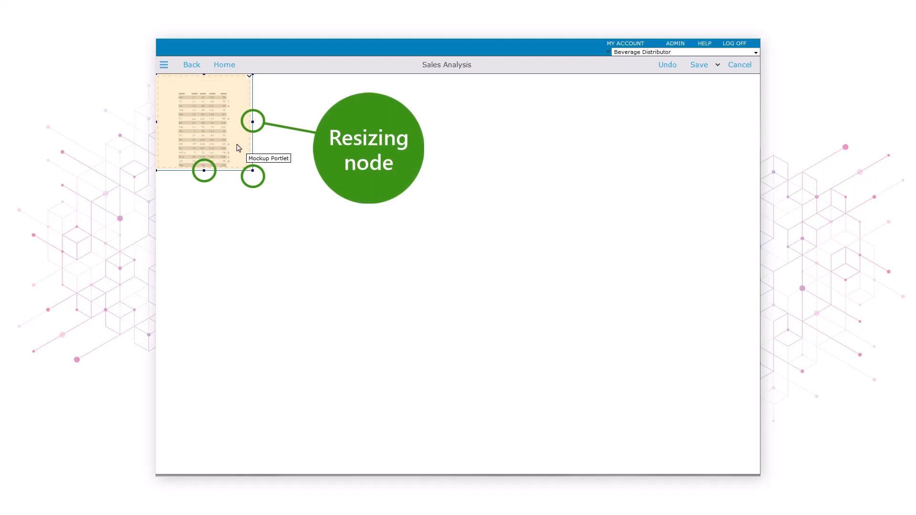
{"action": "left_click_drag", "start_coordinate": [248, 159], "coordinate": [558, 244]}
{"action": "left_click_drag", "start_coordinate": [466, 286], "coordinate": [466, 329]}
{"action": "left_click_drag", "start_coordinate": [376, 260], "coordinate": [311, 260]}
{"action": "left_click_drag", "start_coordinate": [434, 330], "coordinate": [438, 359]}
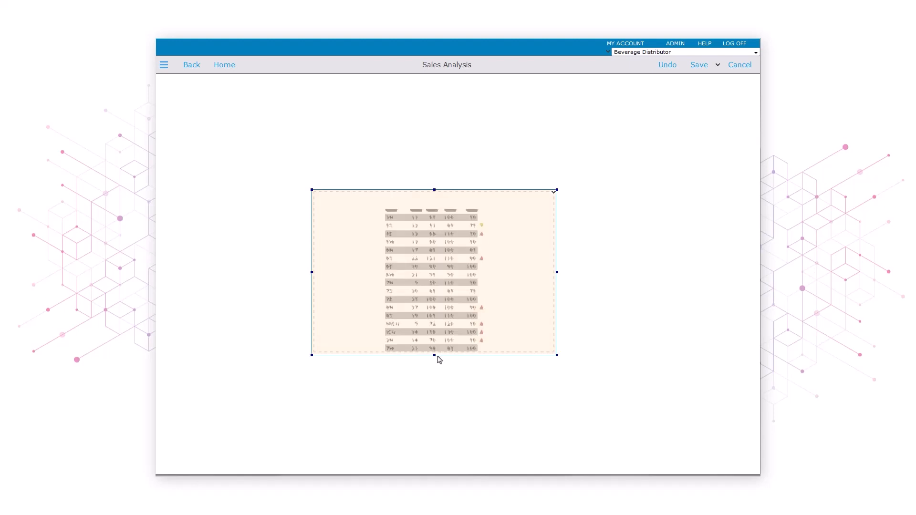
{"action": "left_click_drag", "start_coordinate": [474, 292], "coordinate": [338, 292]}
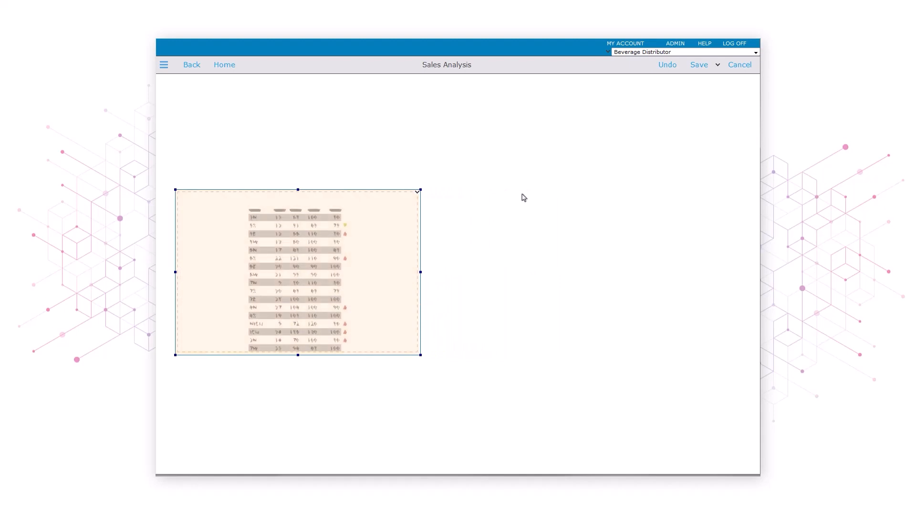
Step: Add a second Mockup portlet to the Sales Analysis page
{"action": "left_click", "coordinate": [718, 66]}
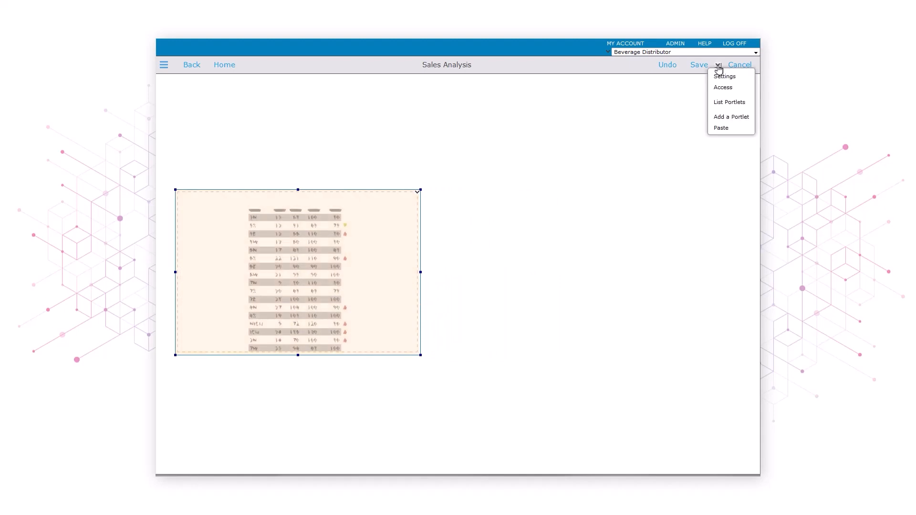
{"action": "left_click", "coordinate": [732, 123]}
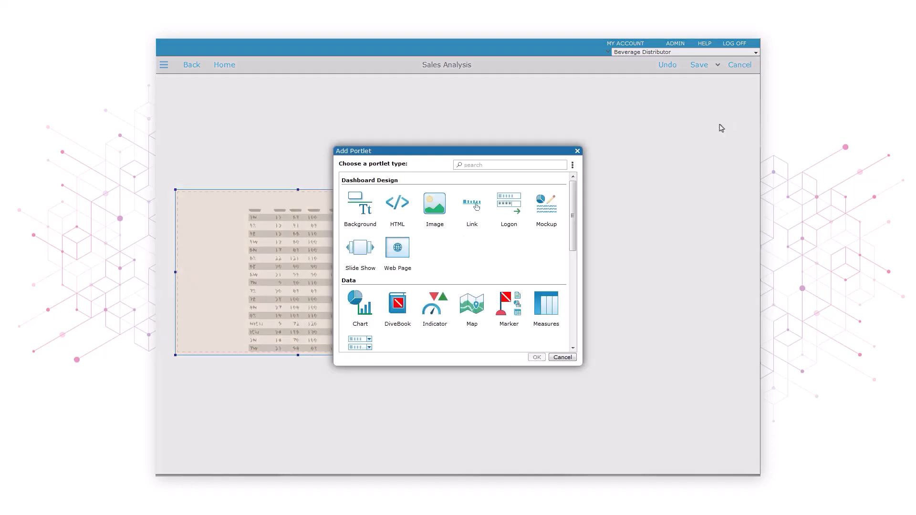
{"action": "left_click", "coordinate": [545, 209]}
{"action": "left_click", "coordinate": [536, 357]}
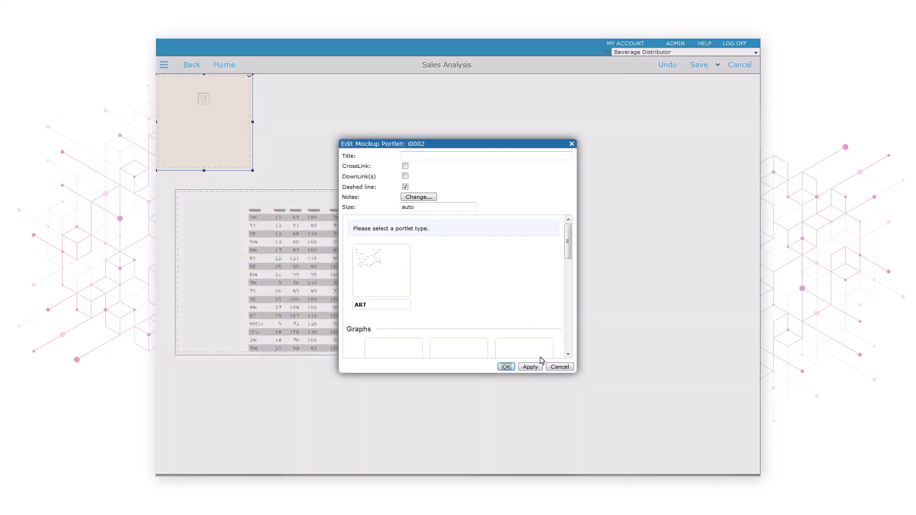
Step: Set the new mockup to the third Pie Plots sample and place it right of the table, aligned with its top edge
{"action": "scroll", "coordinate": [568, 267], "scroll_direction": "down", "scroll_amount": 2}
{"action": "scroll", "coordinate": [571, 275], "scroll_direction": "down", "scroll_amount": 1}
{"action": "left_click", "coordinate": [455, 285]}
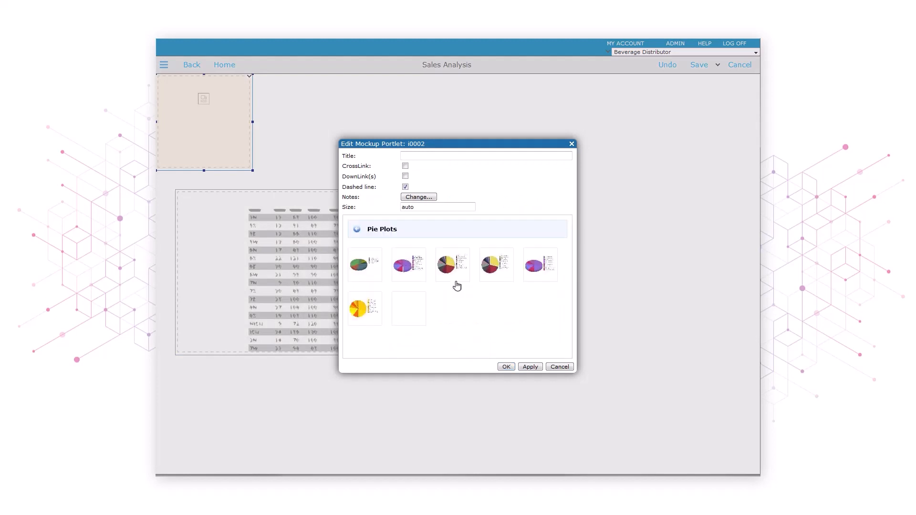
{"action": "left_click", "coordinate": [453, 271]}
{"action": "left_click", "coordinate": [530, 367]}
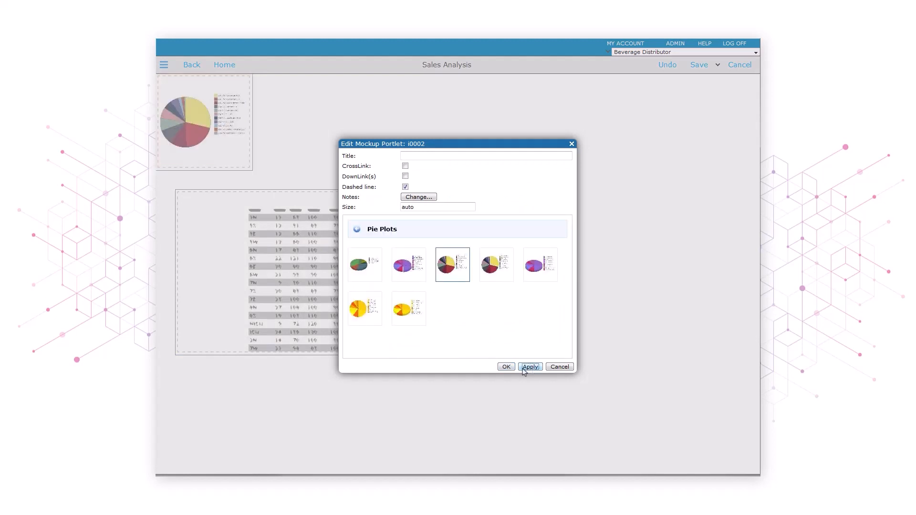
{"action": "left_click", "coordinate": [506, 367]}
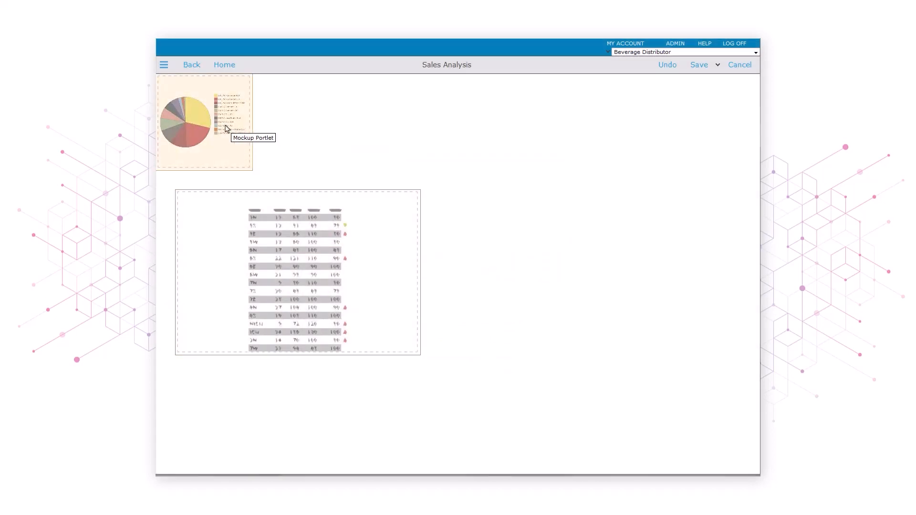
{"action": "left_click_drag", "start_coordinate": [251, 118], "coordinate": [501, 245]}
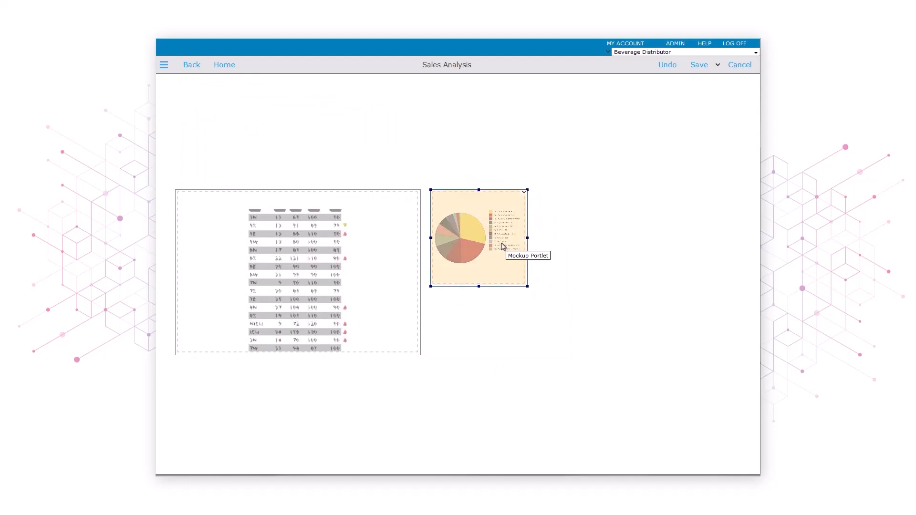
Step: Add a third Mockup portlet showing the gauge sample from the Indicators type
{"action": "left_click", "coordinate": [718, 65]}
{"action": "left_click", "coordinate": [741, 119]}
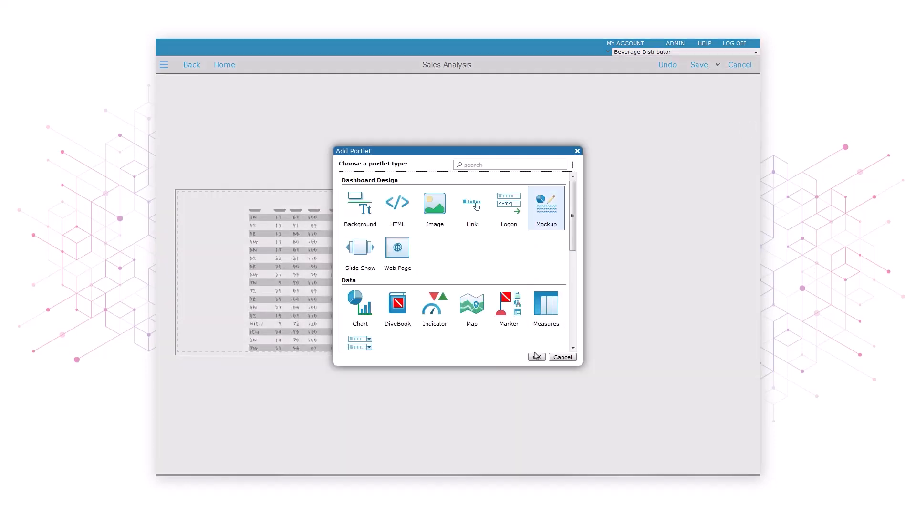
{"action": "left_click", "coordinate": [537, 357]}
{"action": "left_click_drag", "start_coordinate": [570, 249], "coordinate": [575, 338]}
{"action": "left_click", "coordinate": [385, 260]}
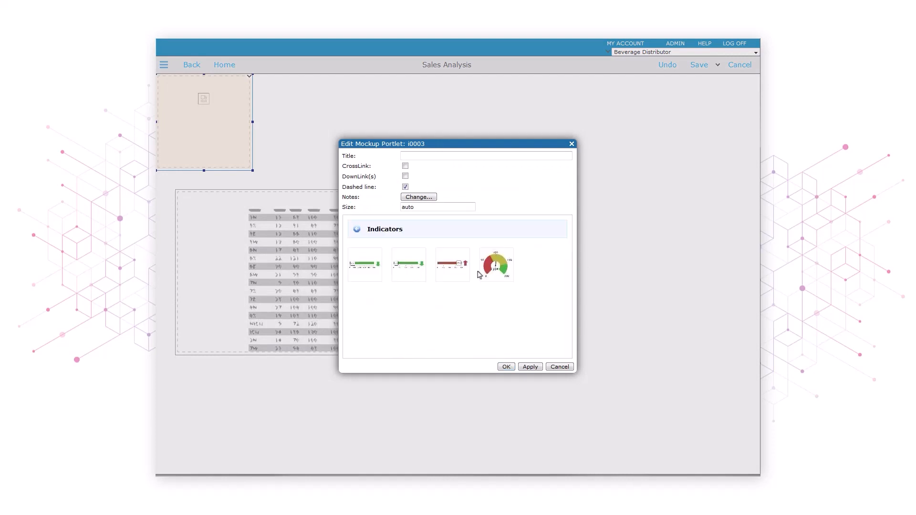
{"action": "left_click", "coordinate": [483, 277]}
{"action": "left_click", "coordinate": [505, 367]}
Step: Place the gauge mockup below the pie chart and shorten it to align with the table's bottom edge
{"action": "left_click_drag", "start_coordinate": [218, 123], "coordinate": [477, 340]}
{"action": "left_click_drag", "start_coordinate": [479, 390], "coordinate": [478, 358]}
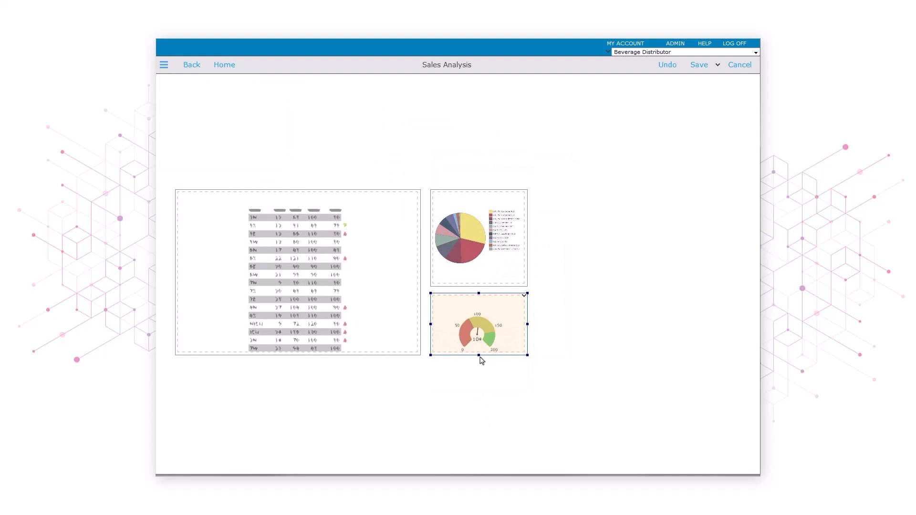
{"action": "left_click", "coordinate": [606, 347]}
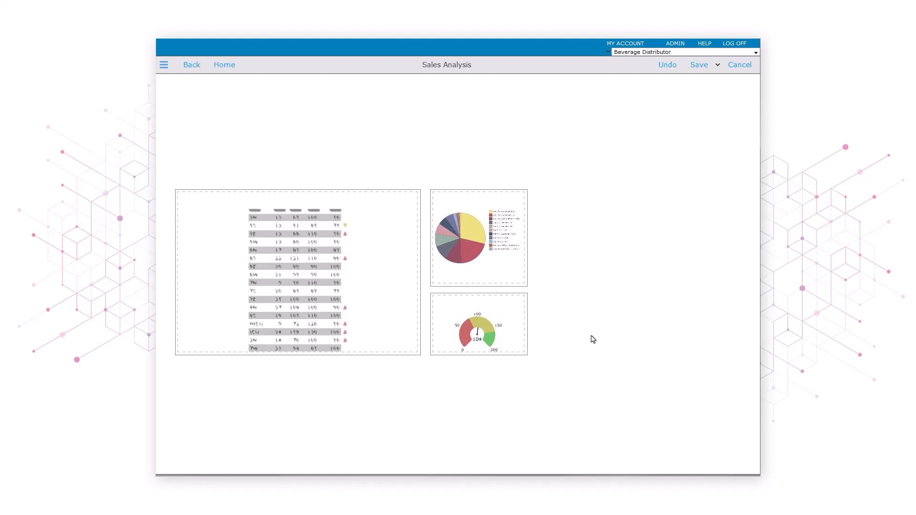
Step: Move all three mockup portlets together towards the top of the page and save the page
{"action": "left_click_drag", "start_coordinate": [175, 129], "coordinate": [576, 413]}
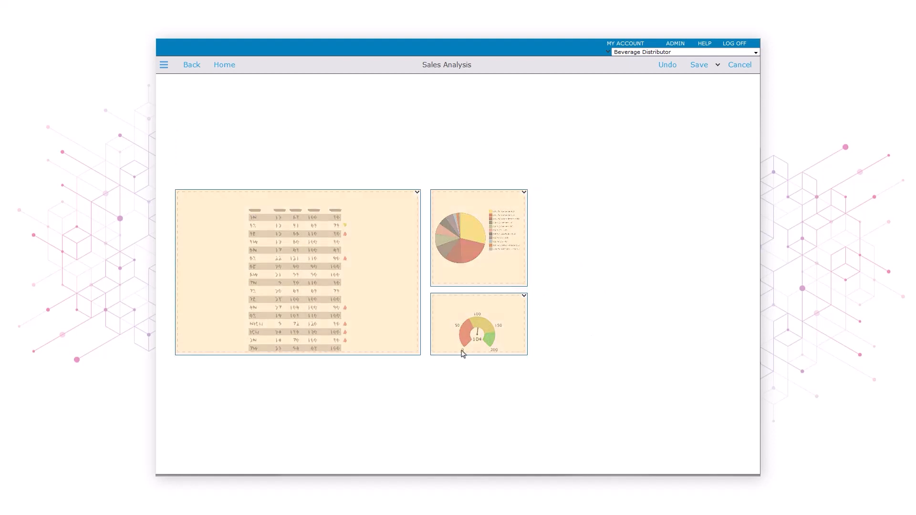
{"action": "left_click_drag", "start_coordinate": [395, 322], "coordinate": [410, 242]}
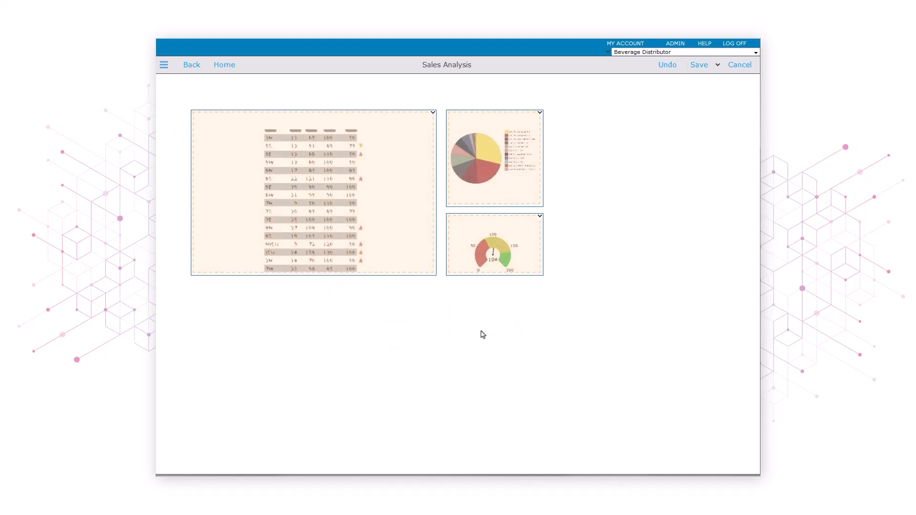
{"action": "left_click", "coordinate": [698, 66]}
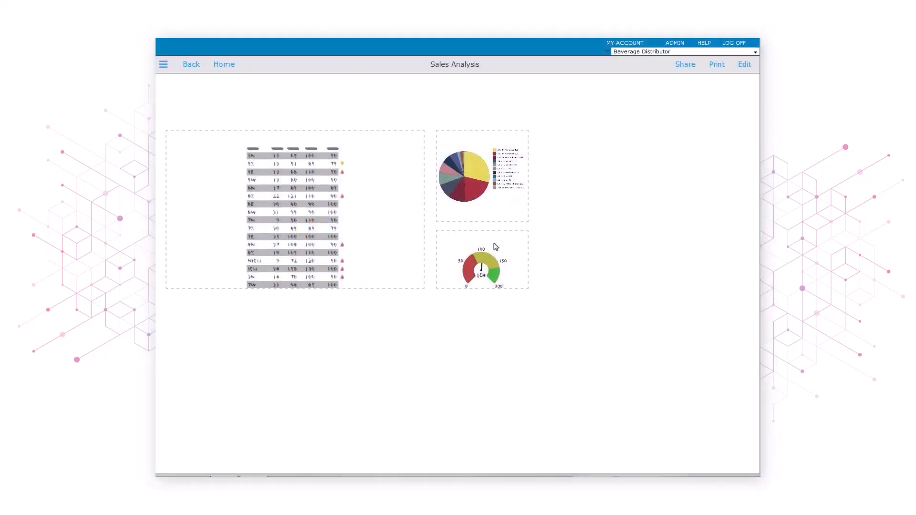
Step: Copy the Market Review page from under Sales Team and paste it under Product
{"action": "left_click", "coordinate": [163, 65]}
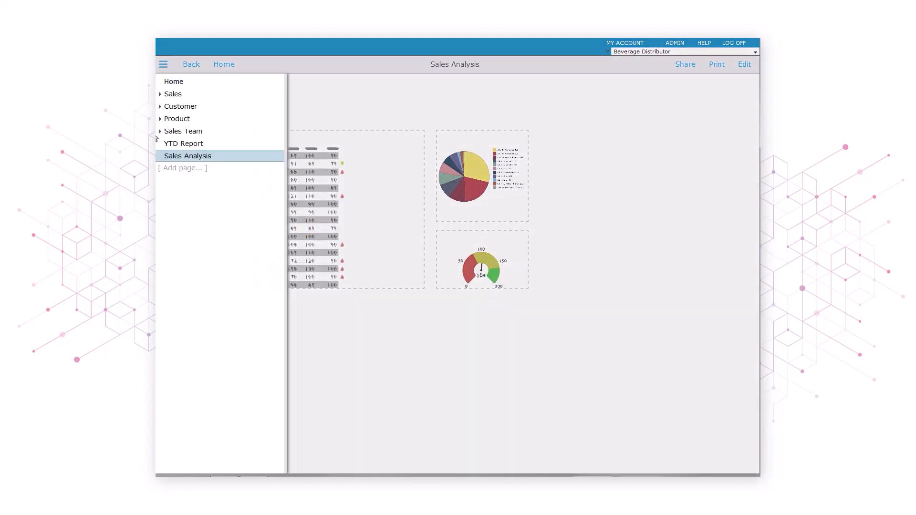
{"action": "left_click", "coordinate": [159, 132]}
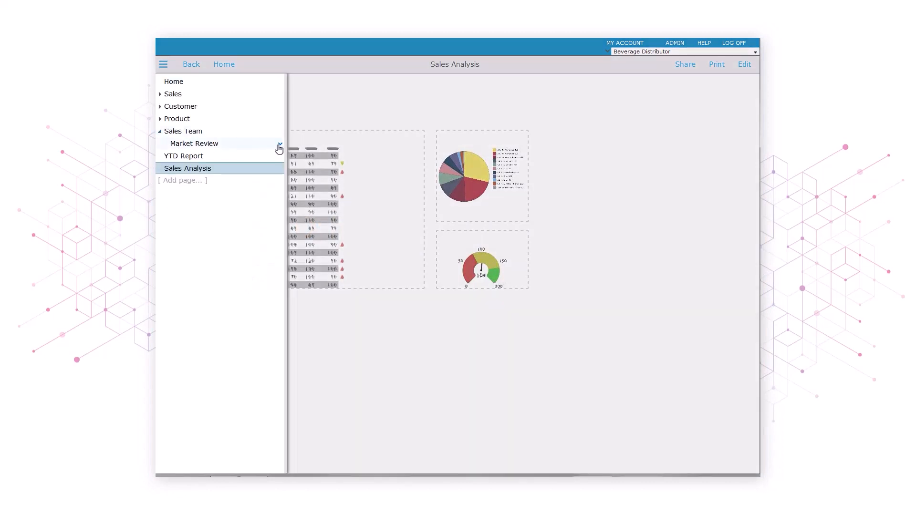
{"action": "left_click", "coordinate": [280, 144]}
{"action": "left_click", "coordinate": [285, 169]}
{"action": "left_click", "coordinate": [160, 119]}
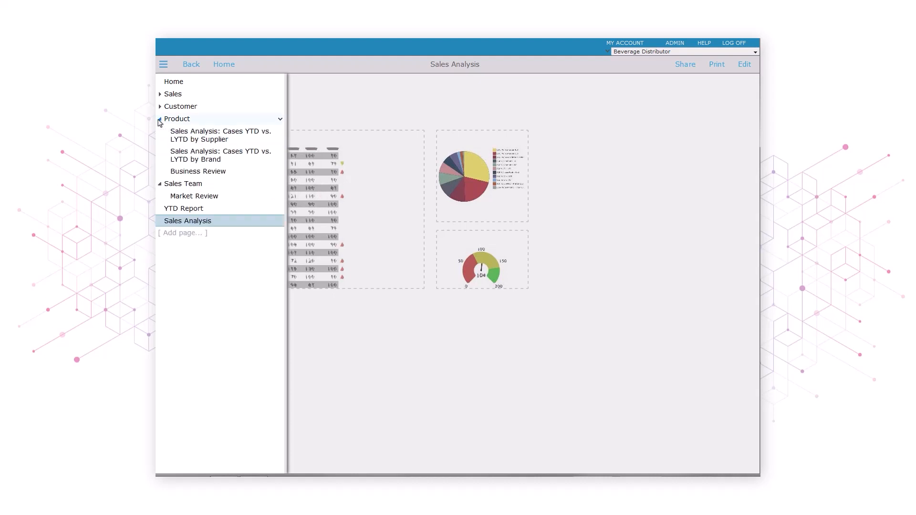
{"action": "left_click", "coordinate": [280, 120]}
{"action": "left_click", "coordinate": [301, 145]}
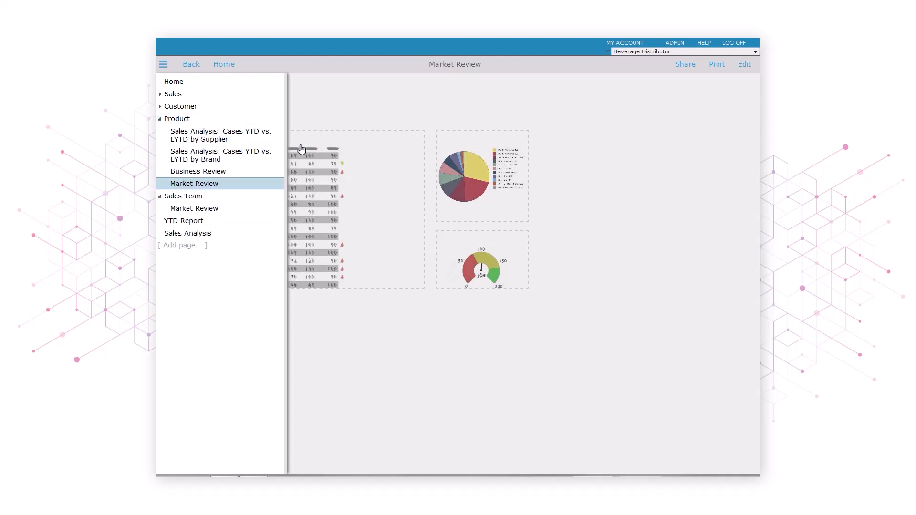